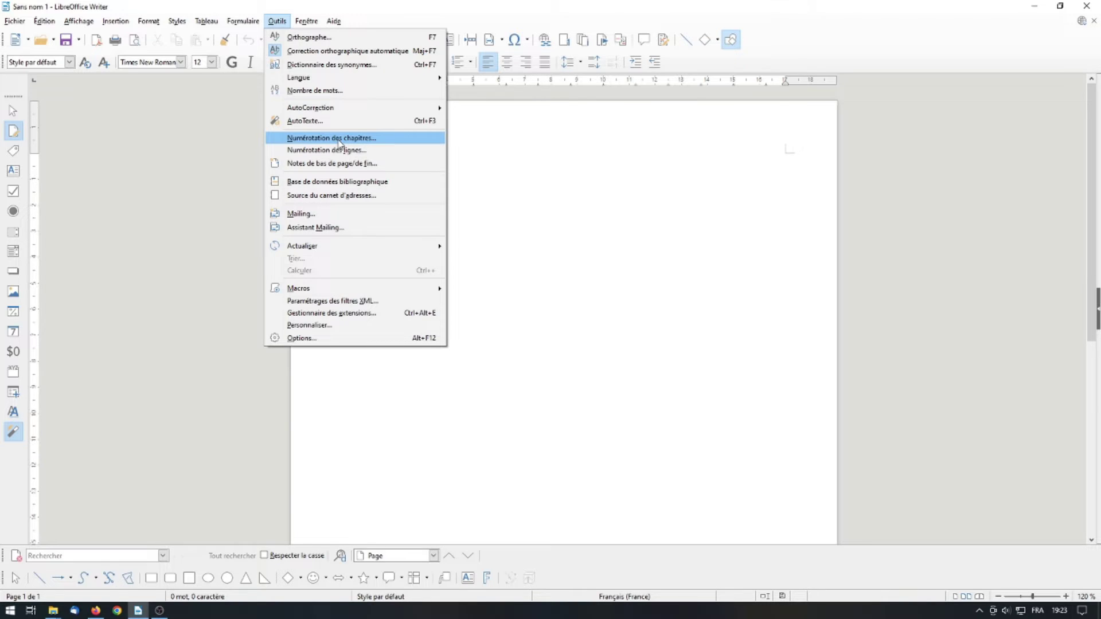
Step: In the chapter numbering settings, number level 1 (Titre 1) as A, B, C... with "-" as the separator after the number
left_click(340, 141)
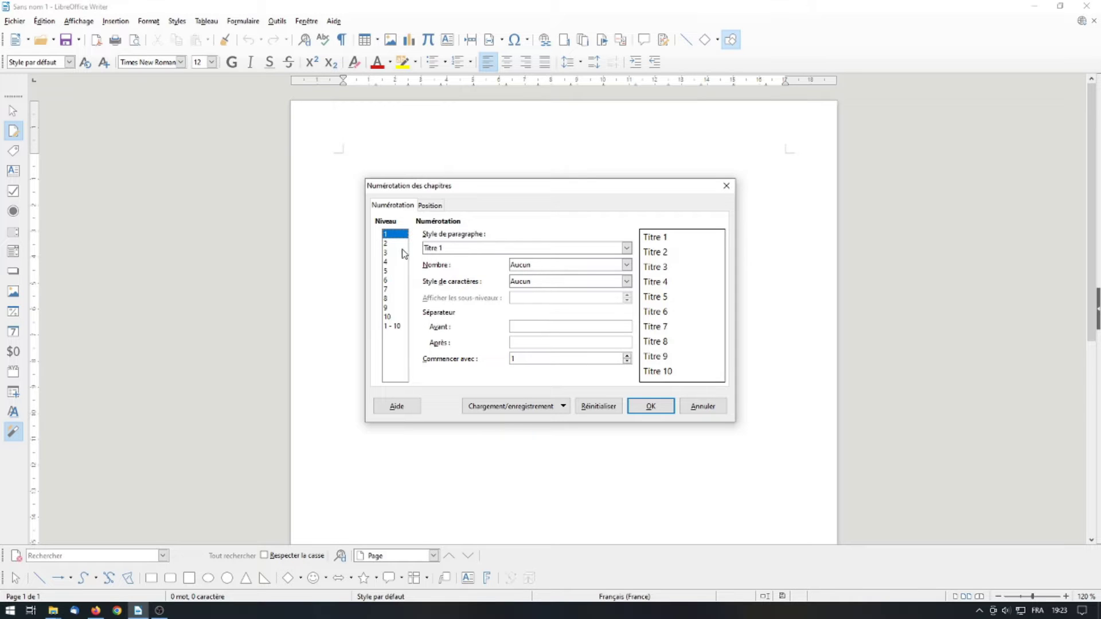
left_click(387, 244)
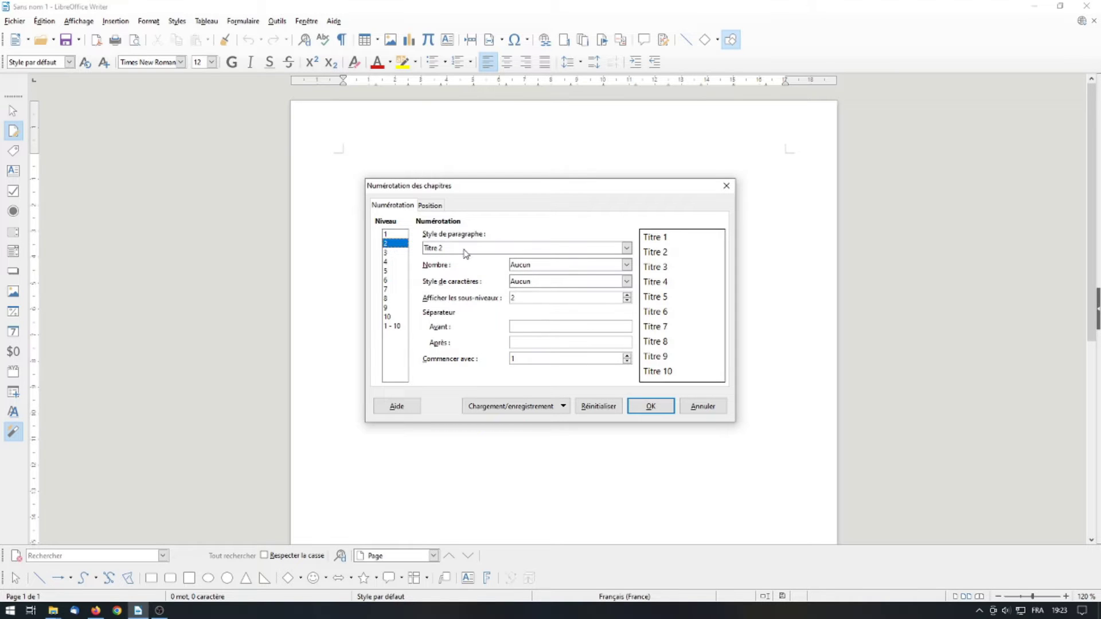
left_click(387, 252)
left_click(392, 237)
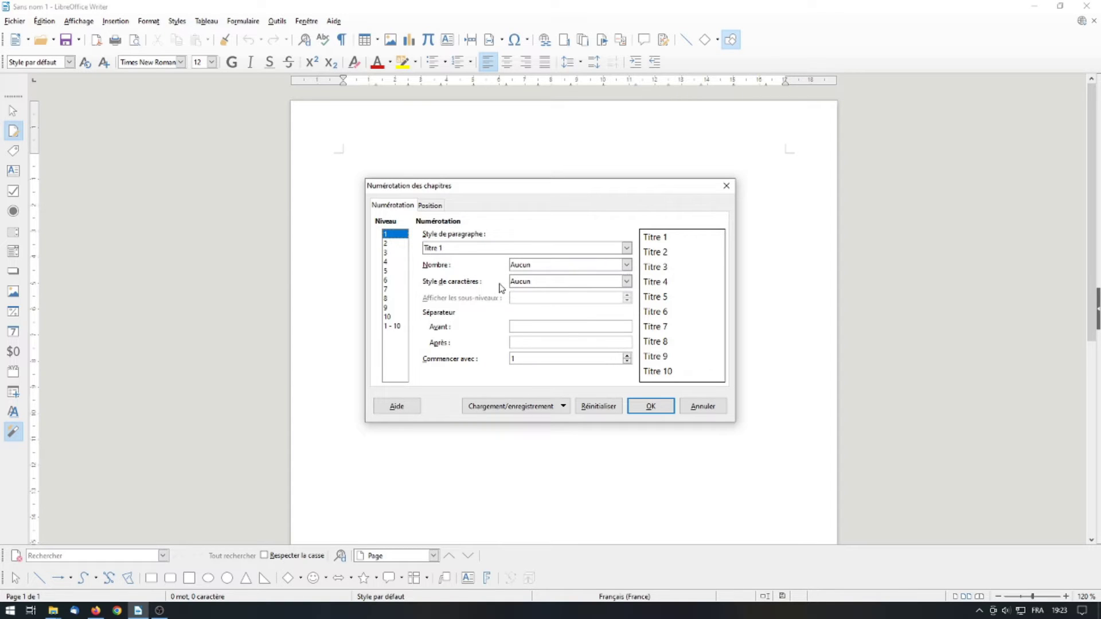
left_click(626, 266)
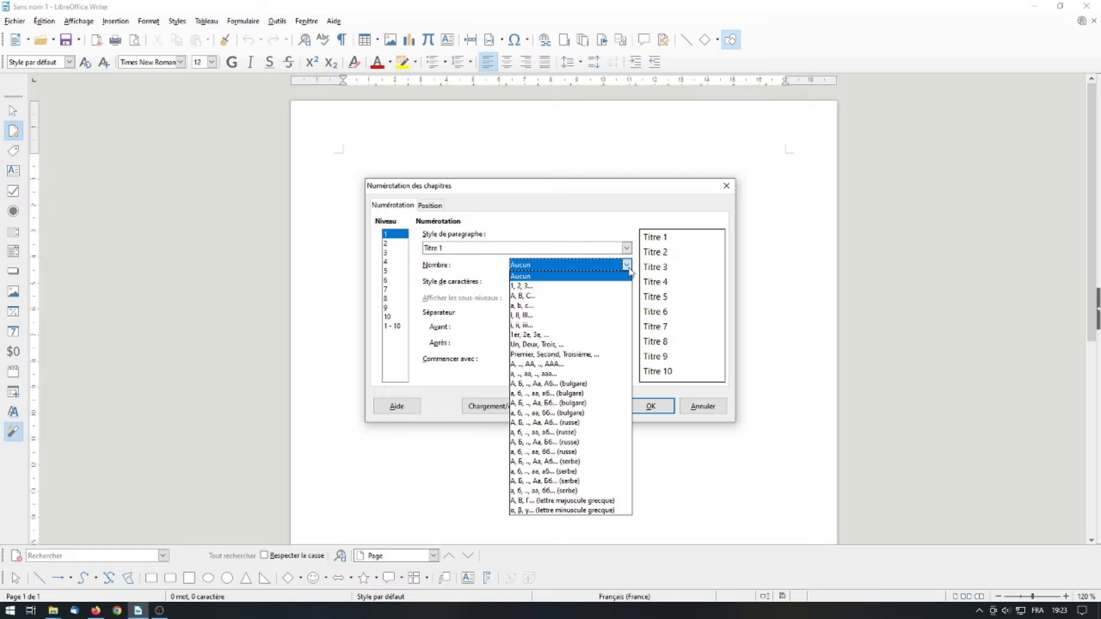
left_click(583, 295)
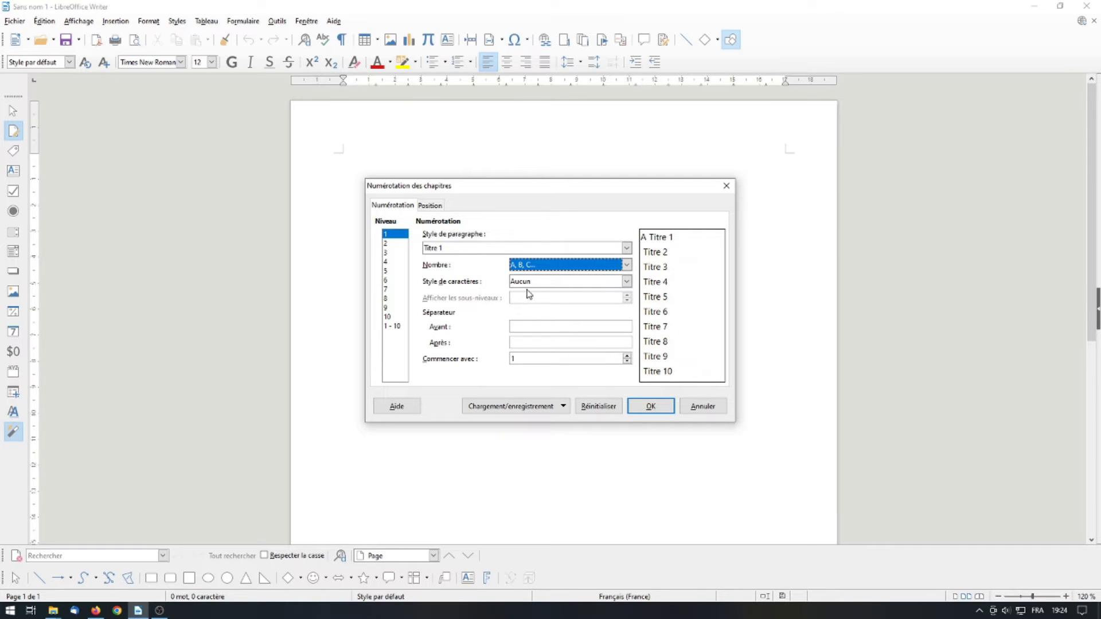
left_click(518, 345)
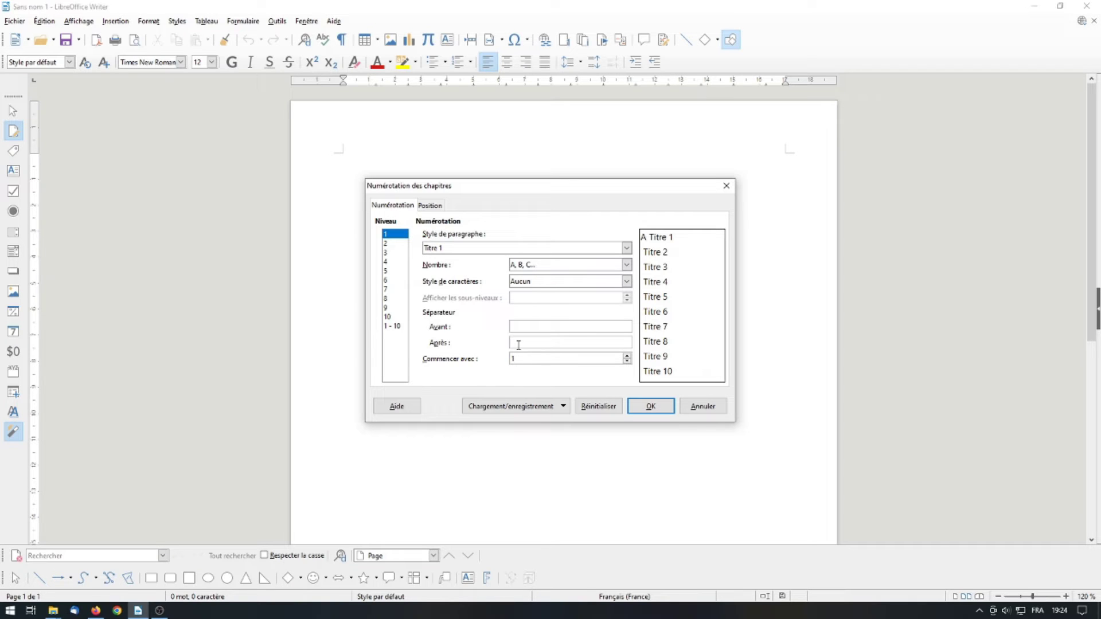
type("-")
type("Partie")
key("BackSpace")
key("BackSpace")
key("BackSpace")
key("BackSpace")
key("BackSpace")
key("BackSpace")
key("BackSpace")
Step: Number level 2 (Titre 2) as 1, 2, 3... with "-" as the after separator and two sublevels shown
left_click(387, 244)
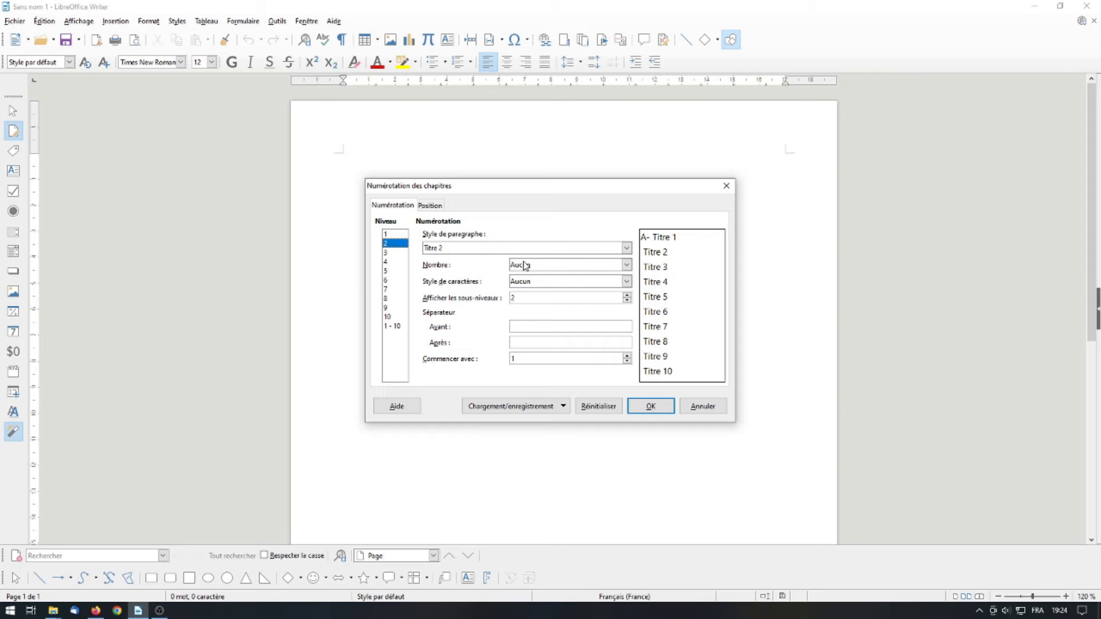
left_click(560, 267)
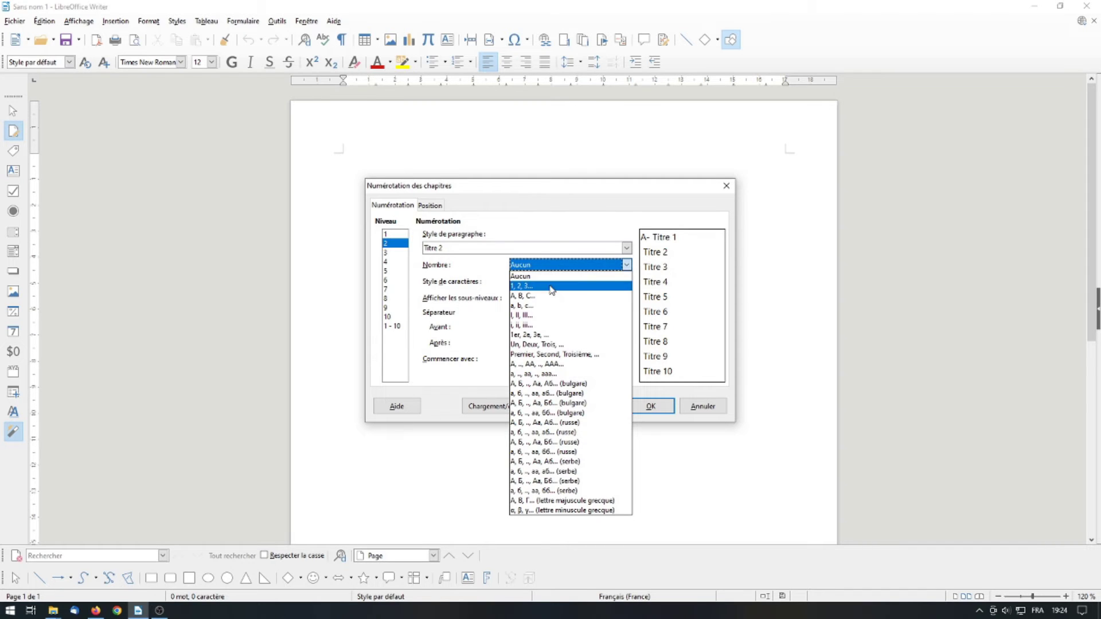
left_click(551, 287)
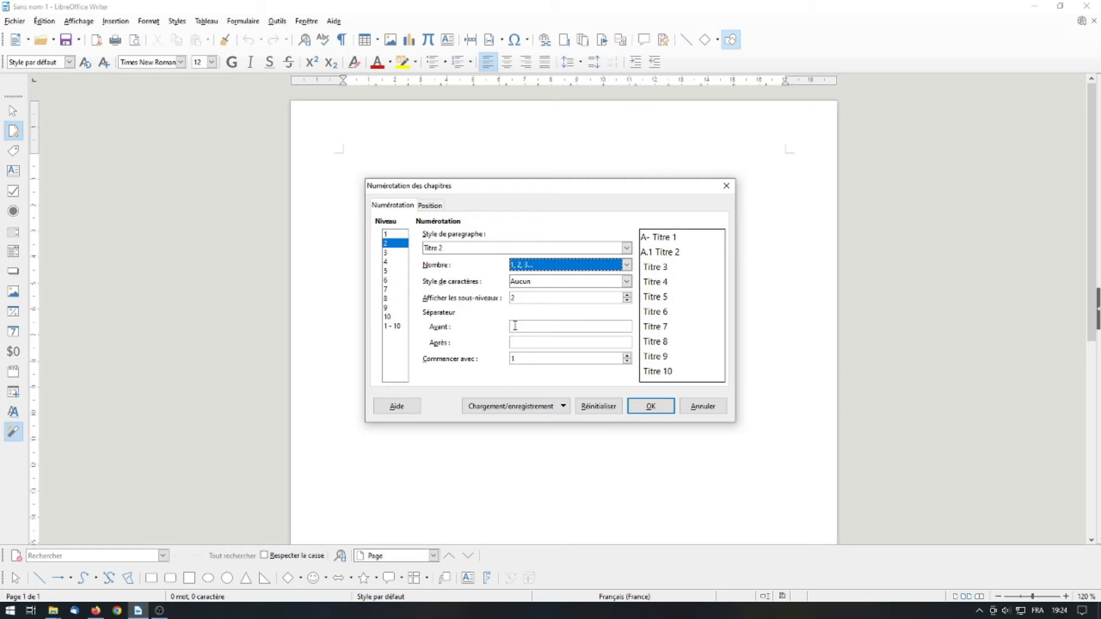
left_click(522, 346)
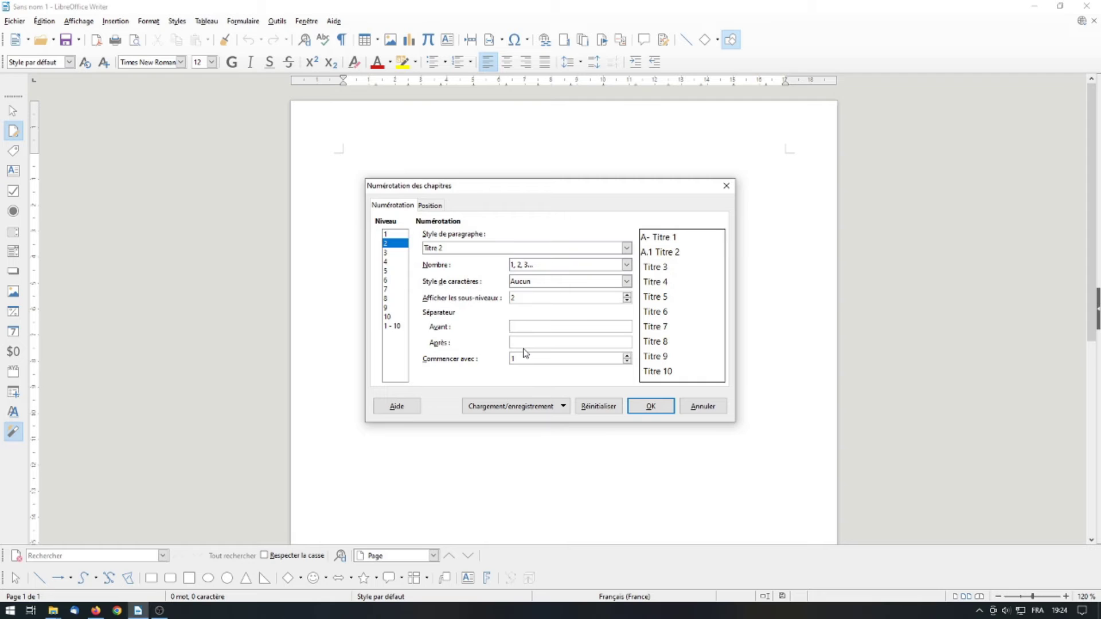
type("-")
left_click(627, 300)
left_click(627, 295)
Step: Number level 3 (Titre 3) as a, b, c... with "-" as the separator after the number
left_click(387, 253)
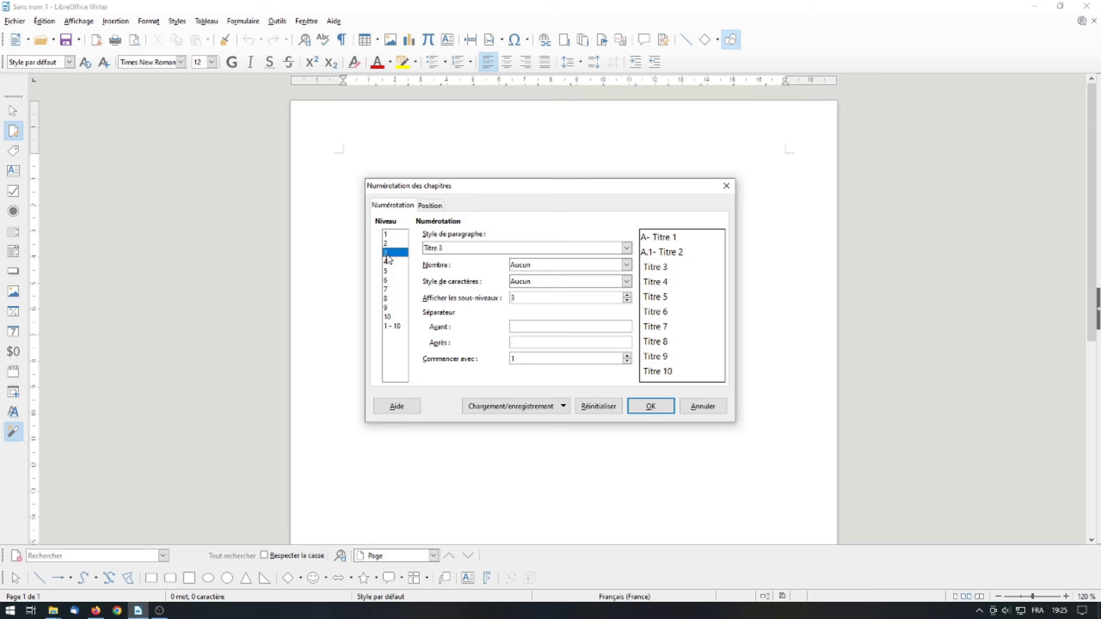
left_click(538, 267)
left_click(539, 306)
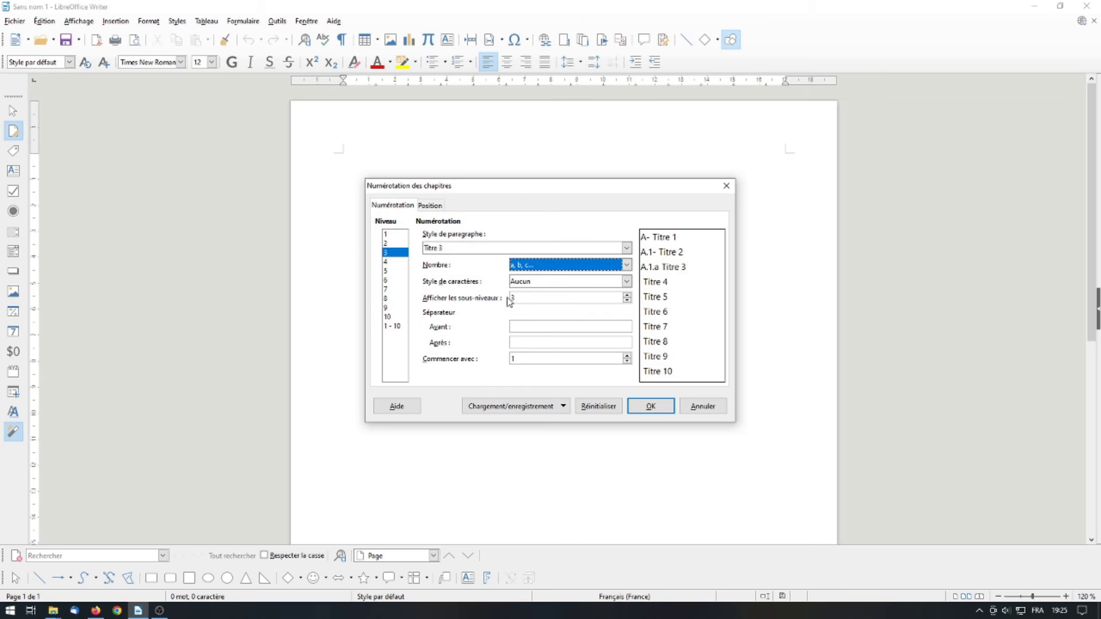
left_click(537, 342)
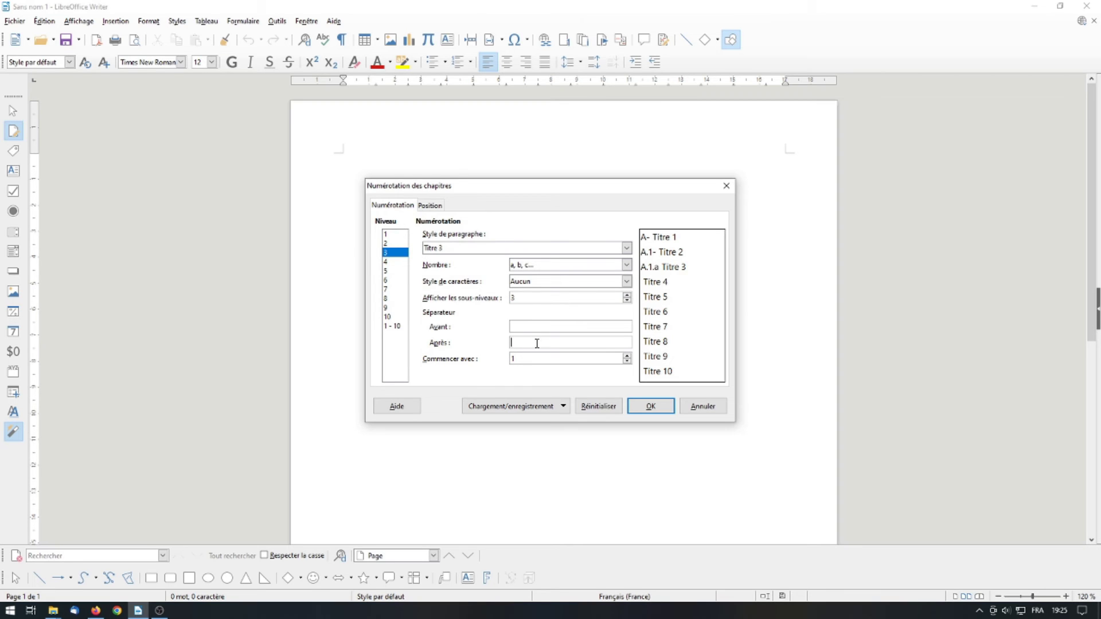
type("-")
Step: Set the numbering of levels 3, 2 and 1 to be followed by Rien, and apply the chapter numbering
left_click(432, 208)
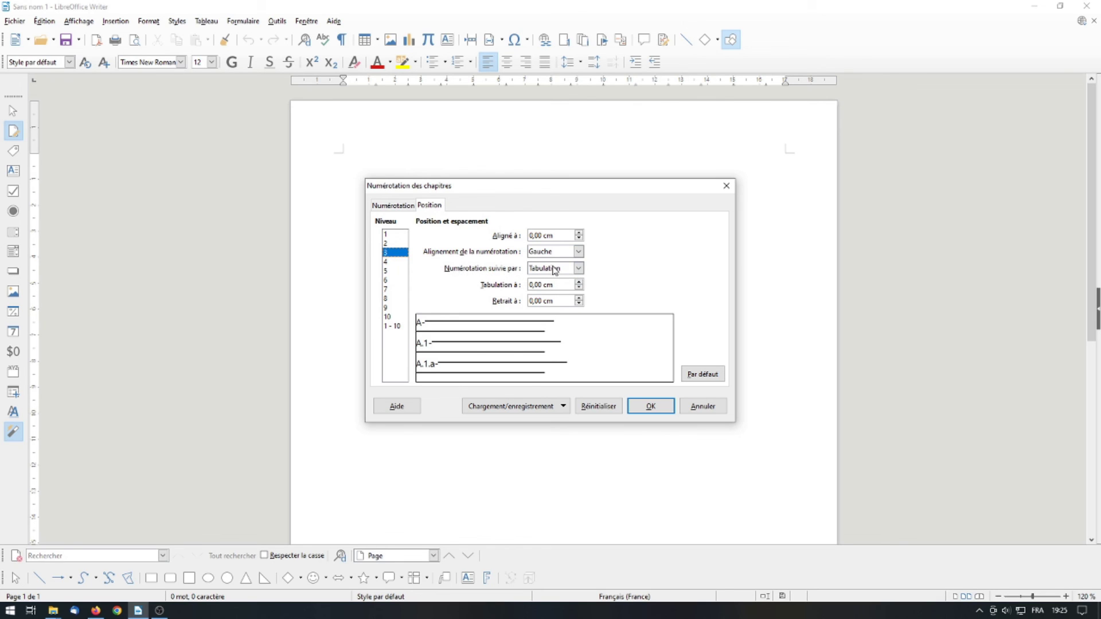
left_click(573, 270)
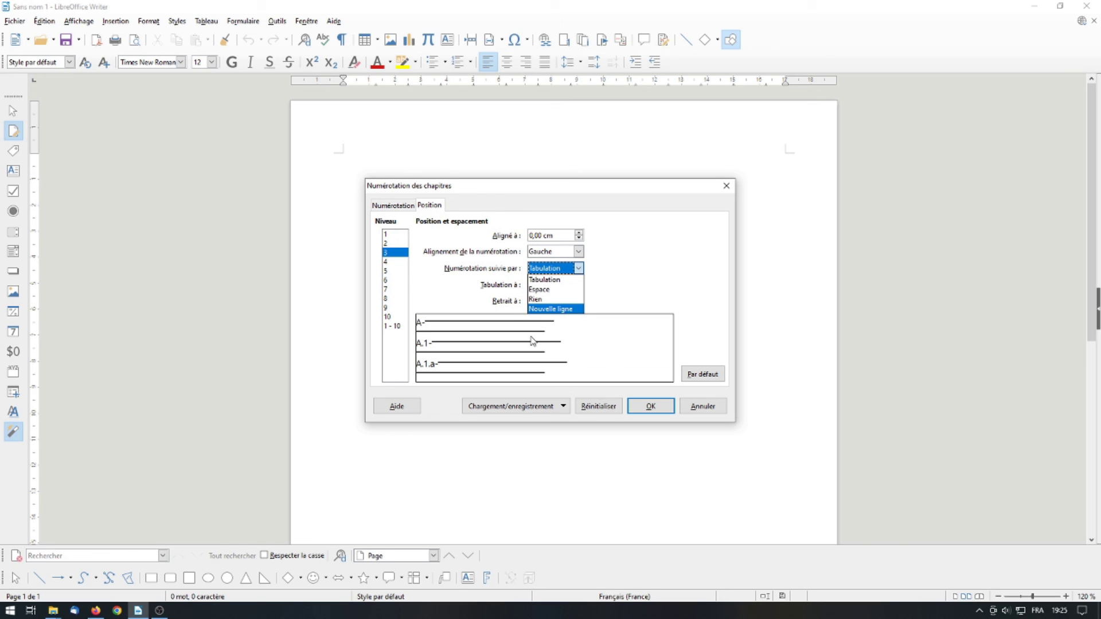
left_click(548, 299)
left_click(388, 243)
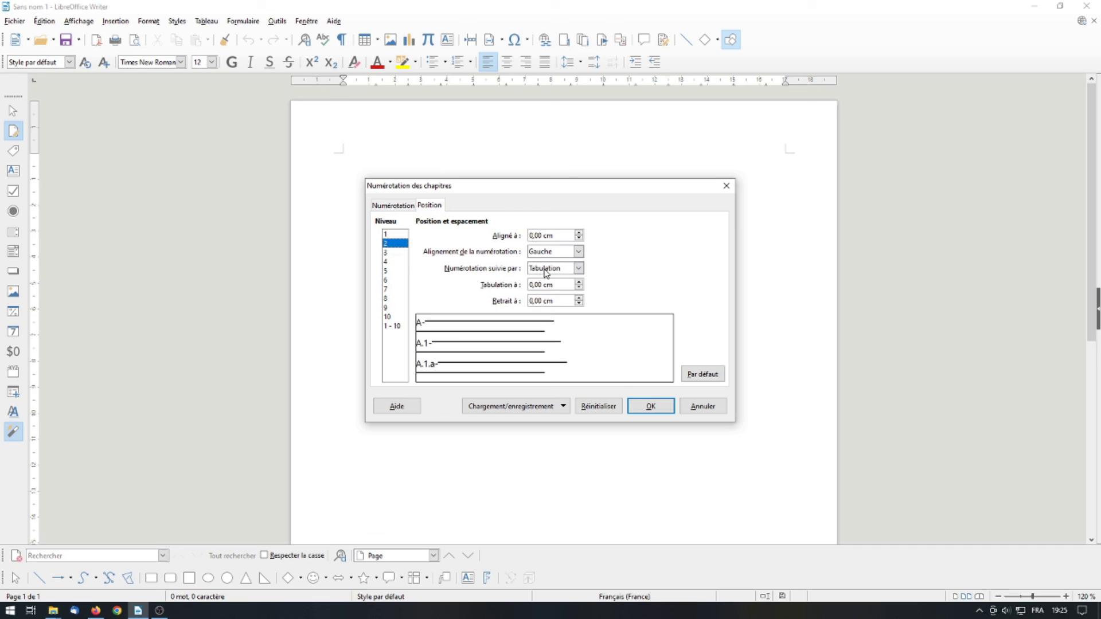
left_click(559, 268)
left_click(542, 278)
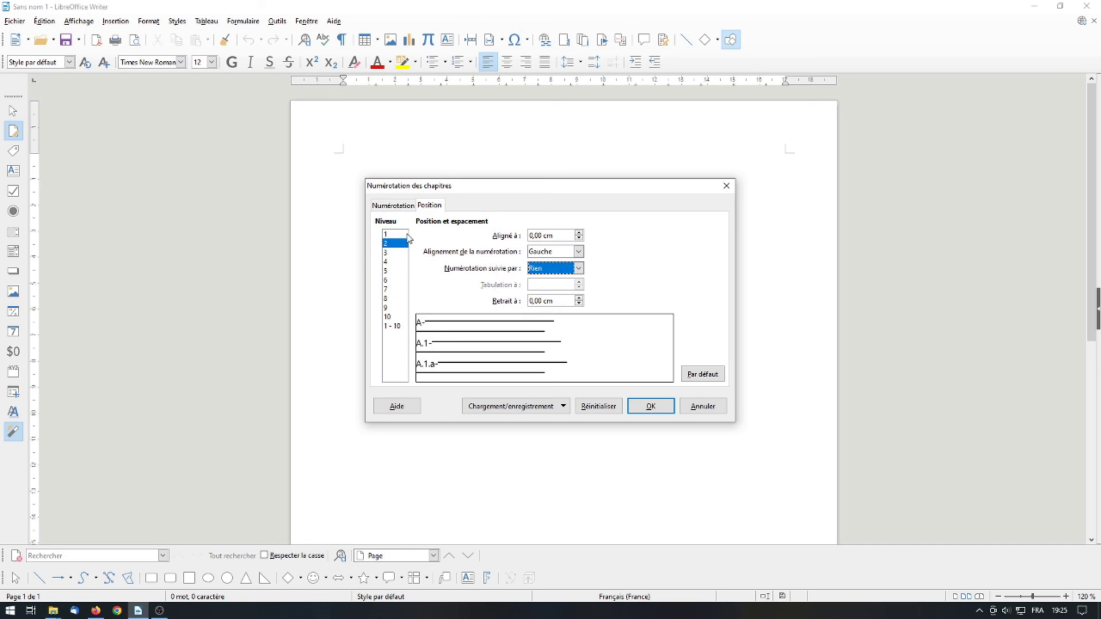
left_click(386, 233)
left_click(564, 270)
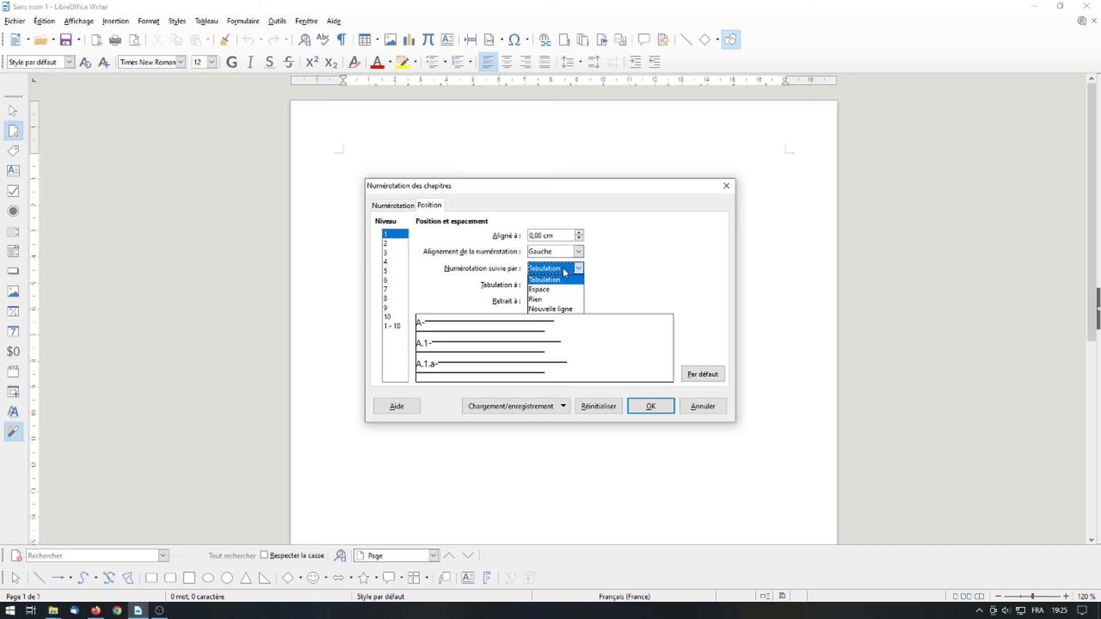
left_click(546, 300)
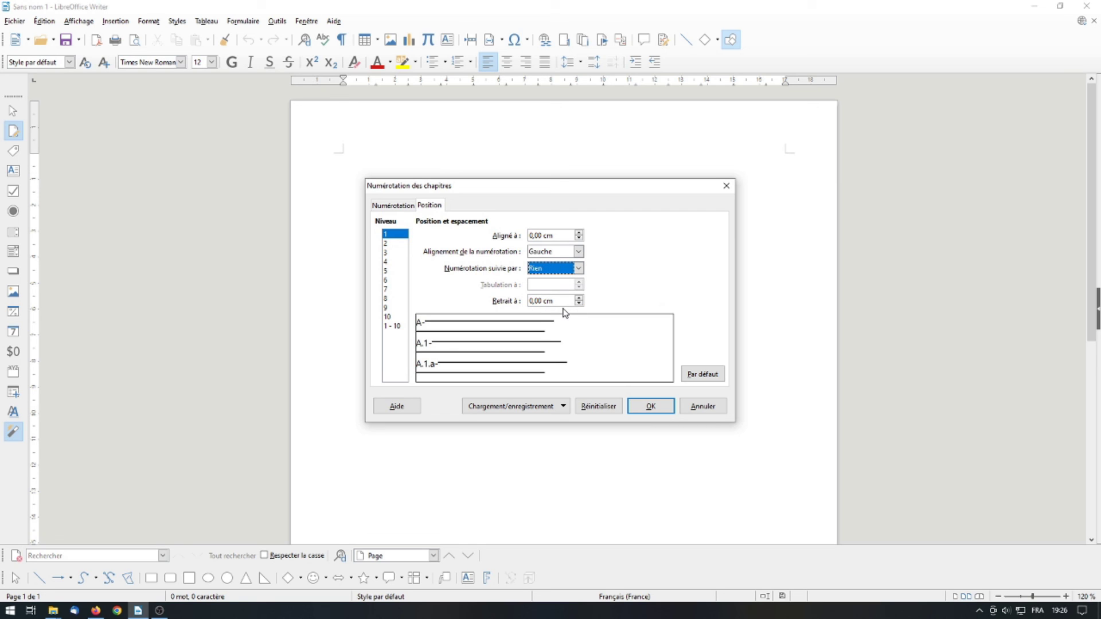
left_click(376, 206)
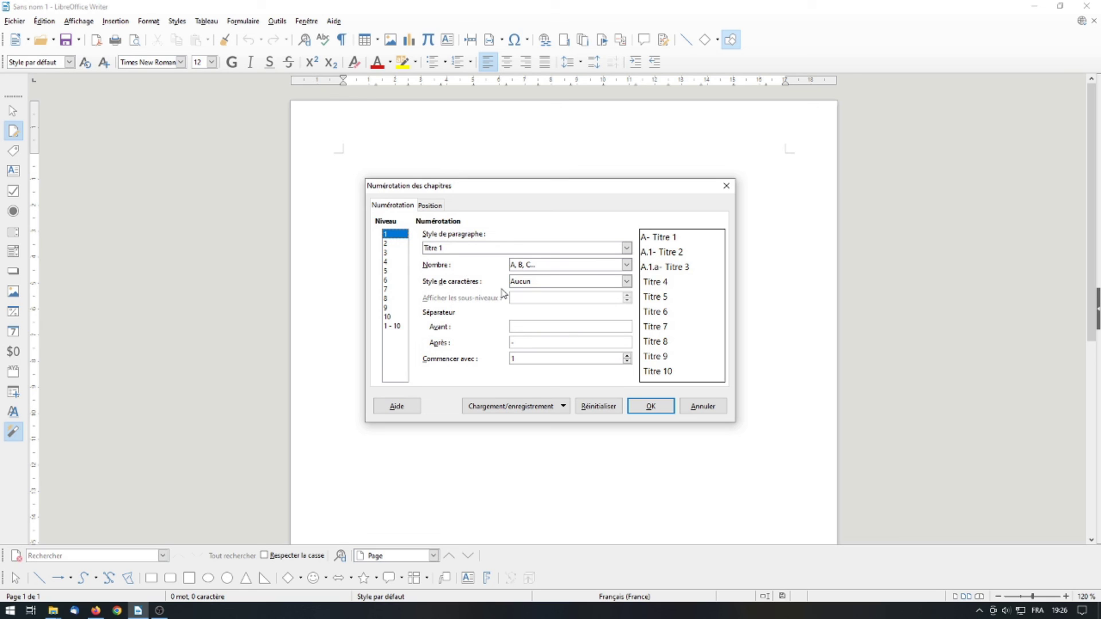
left_click(659, 406)
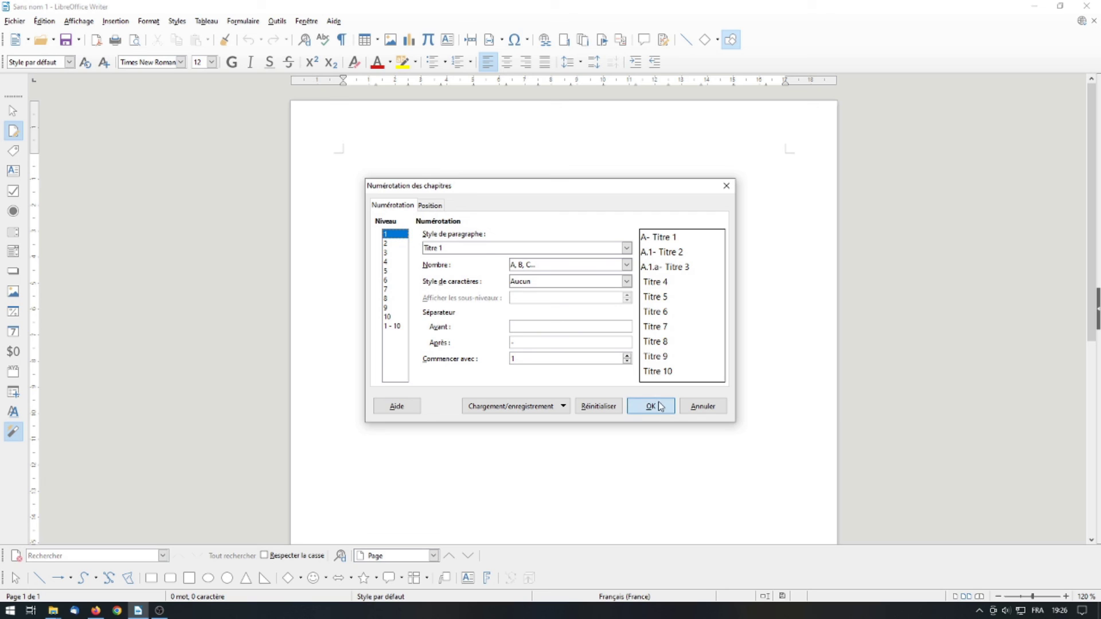